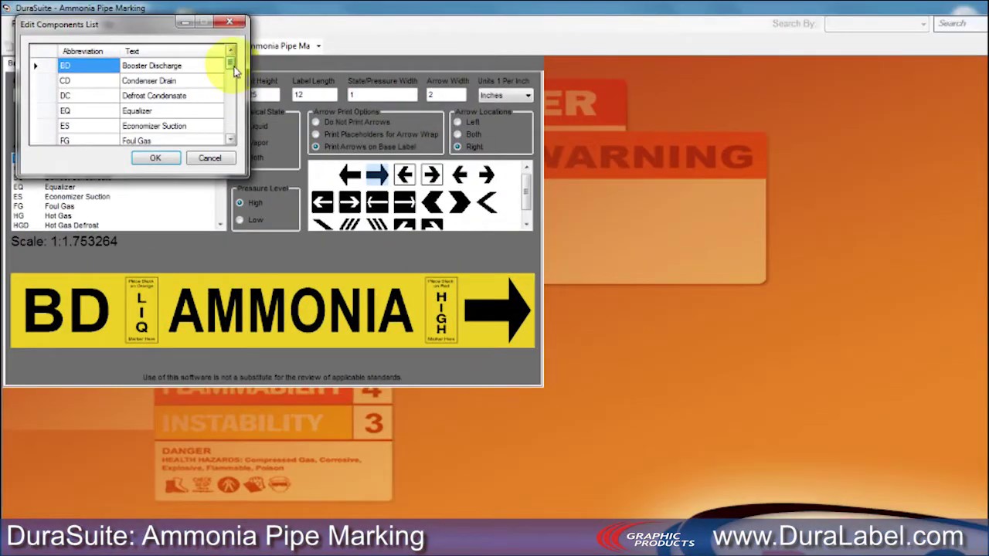
# Step: Pick an Arrow Wrap pipe diameter, print arrow-wrap placeholders, and launch DuraSuite from the desktop
pyautogui.moveTo(234, 68); pyautogui.dragTo(229, 135)
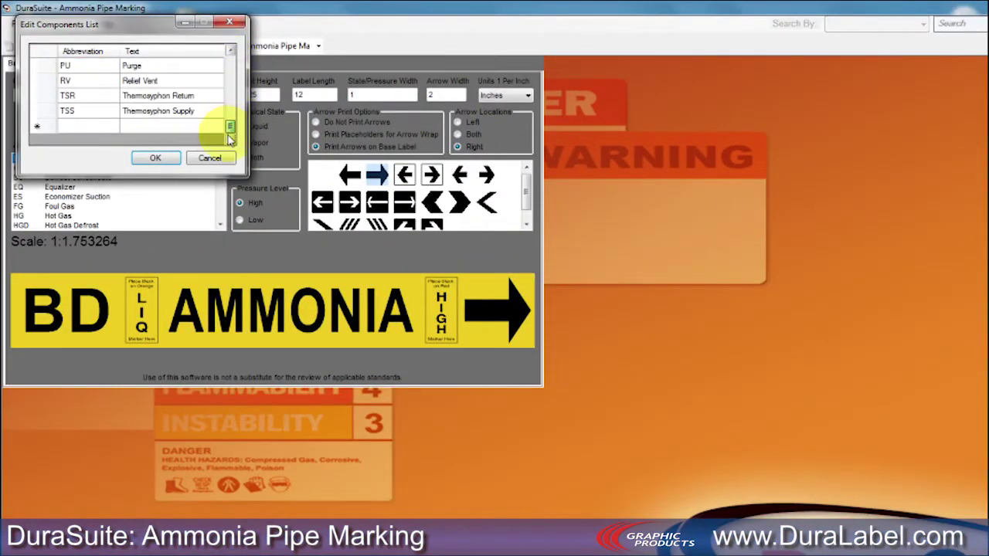
pyautogui.click(81, 130)
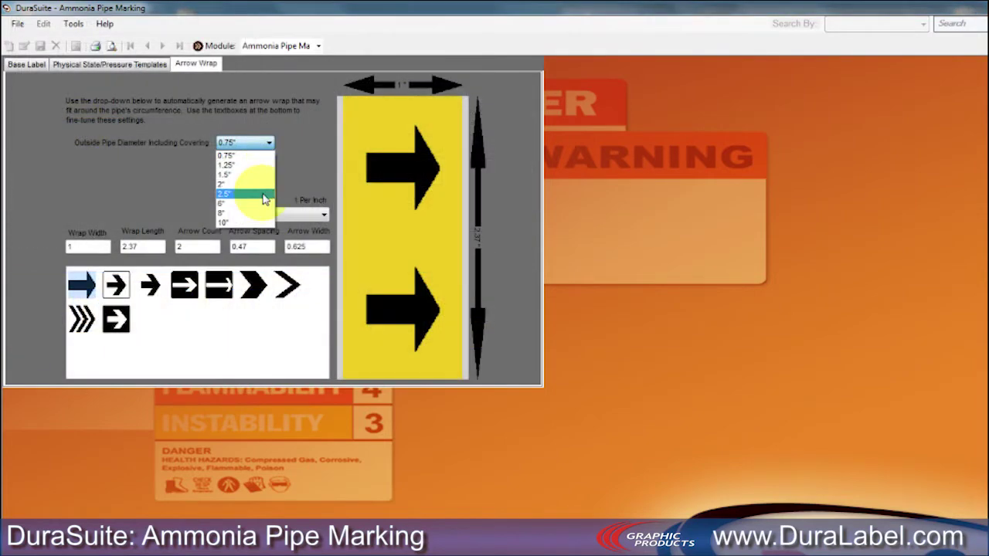
pyautogui.click(264, 207)
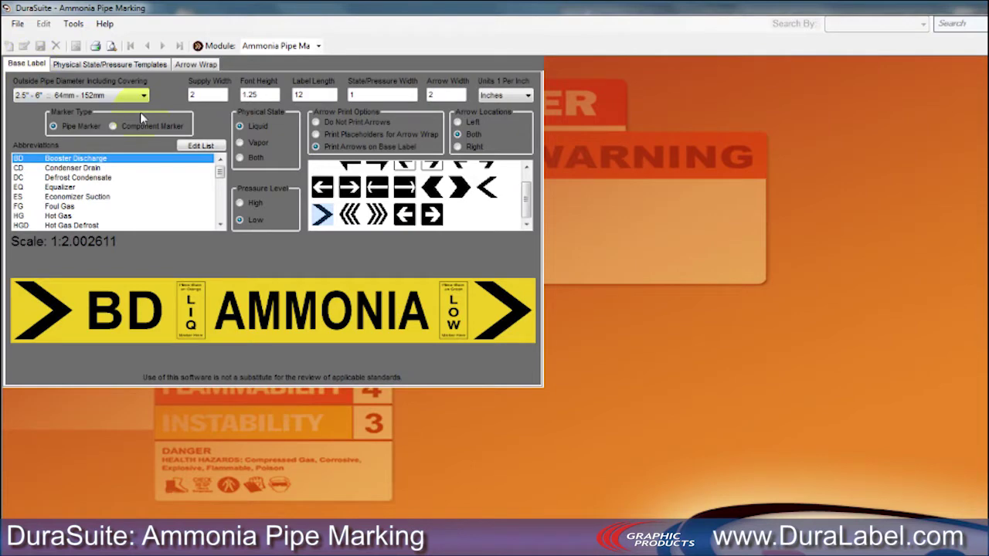
pyautogui.click(316, 135)
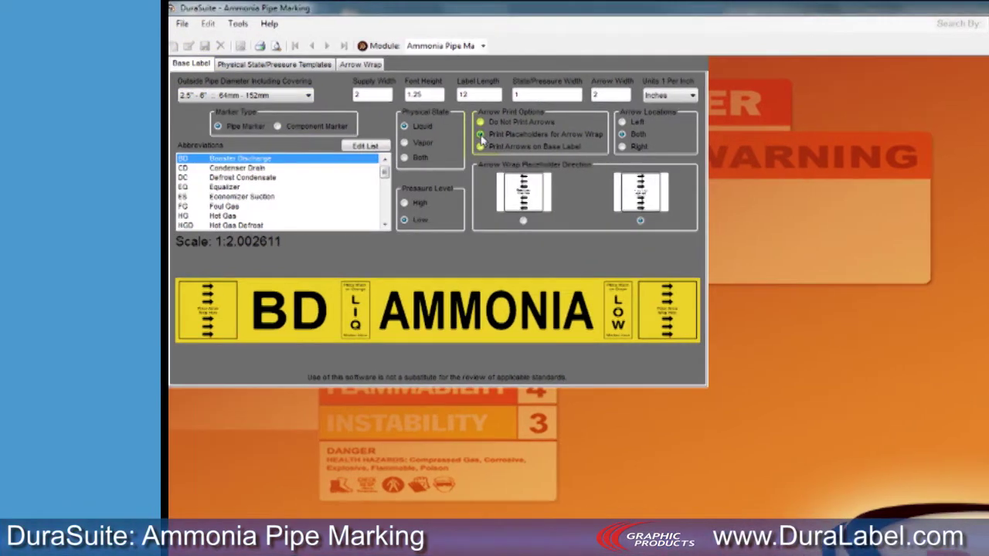
pyautogui.click(618, 313)
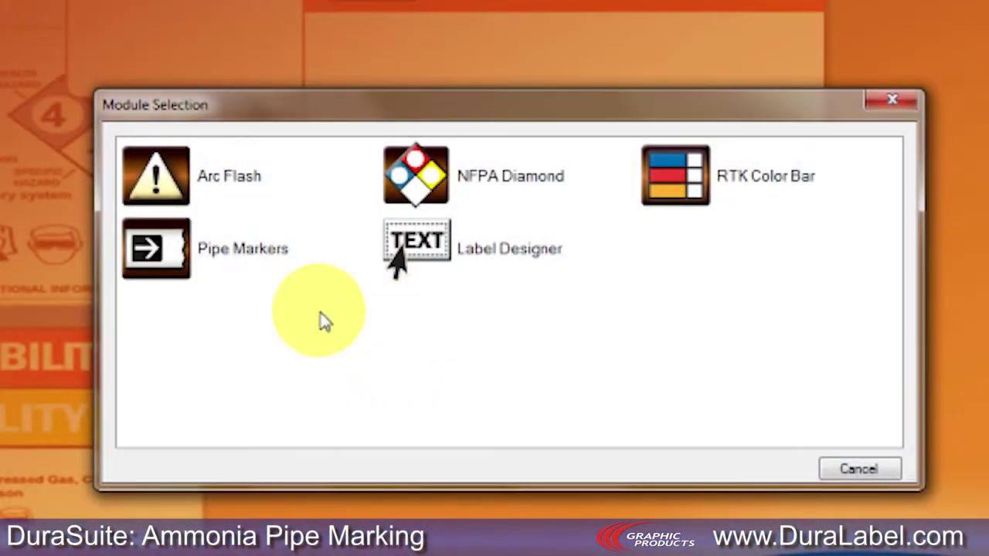
# Step: Open Pipe Markers > Ammonia Pipe Marking and set the outside pipe diameter to 2.5"–6"
pyautogui.click(255, 261)
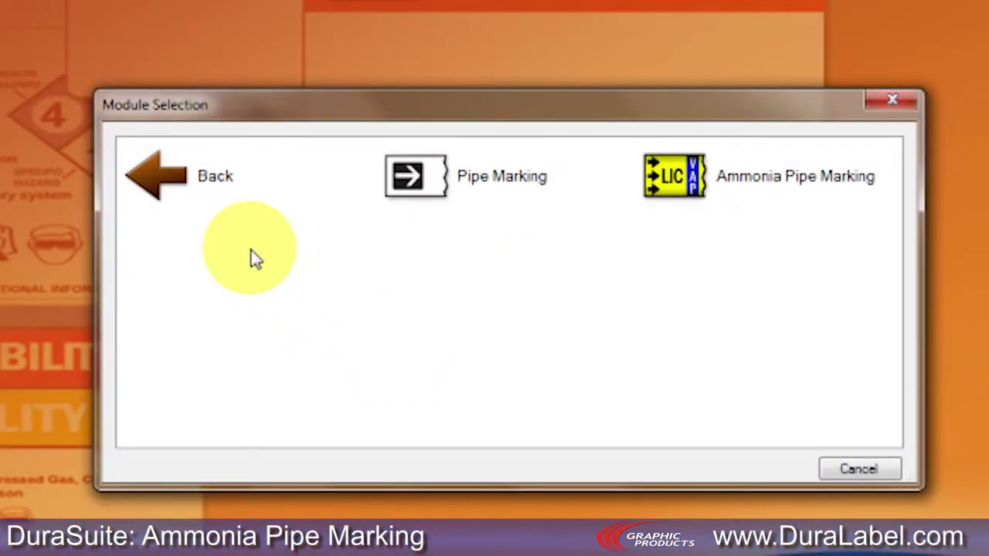
pyautogui.click(799, 186)
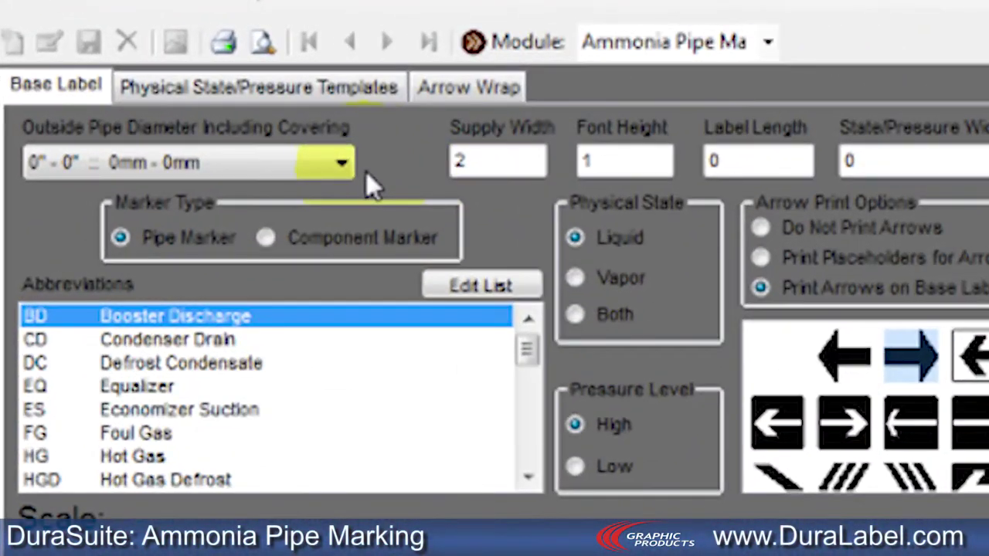
pyautogui.click(316, 161)
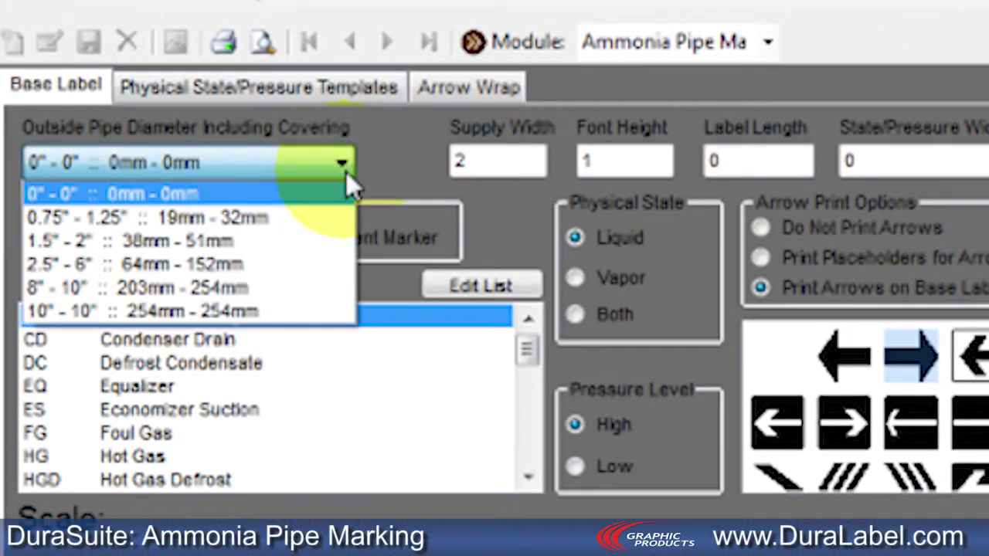
pyautogui.click(313, 266)
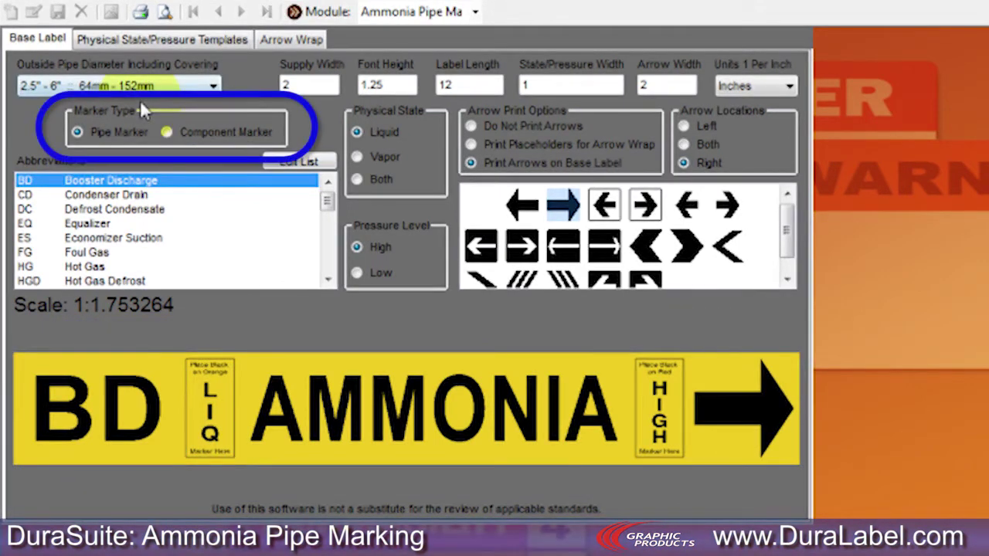
pyautogui.click(77, 132)
pyautogui.click(166, 133)
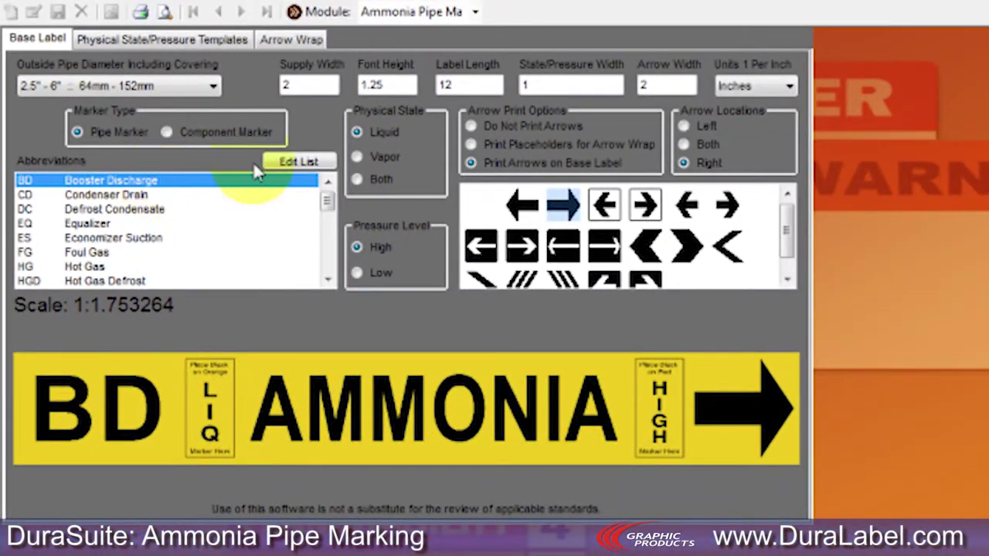
# Step: Add a new abbreviation entry 'OS' described as 'Oil Separator' and save the list
pyautogui.click(268, 164)
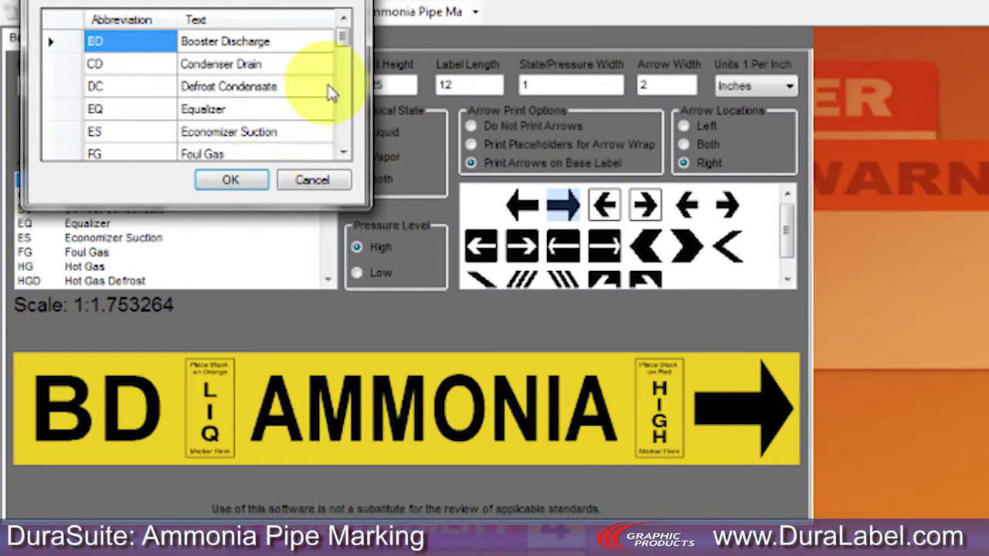
pyautogui.moveTo(343, 37); pyautogui.dragTo(343, 147)
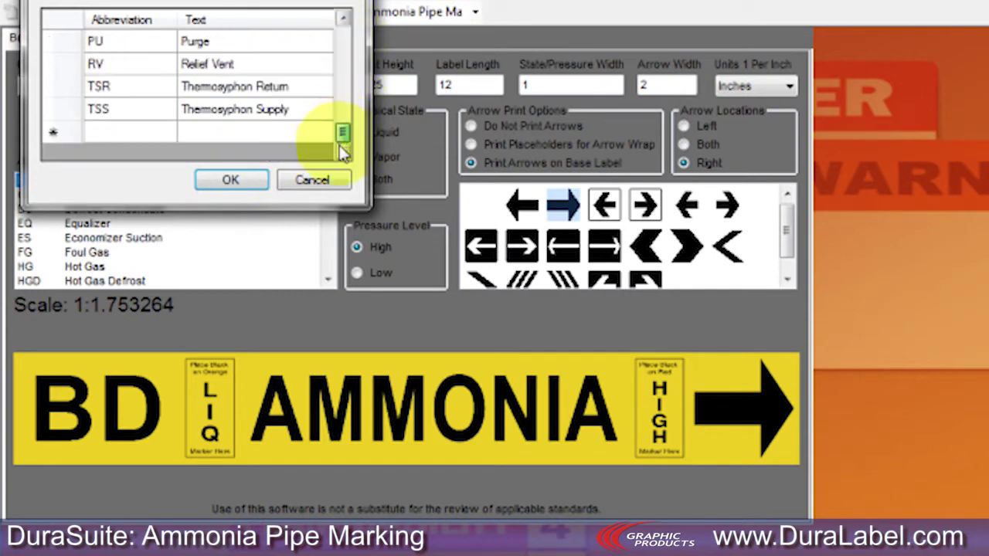
pyautogui.click(116, 140)
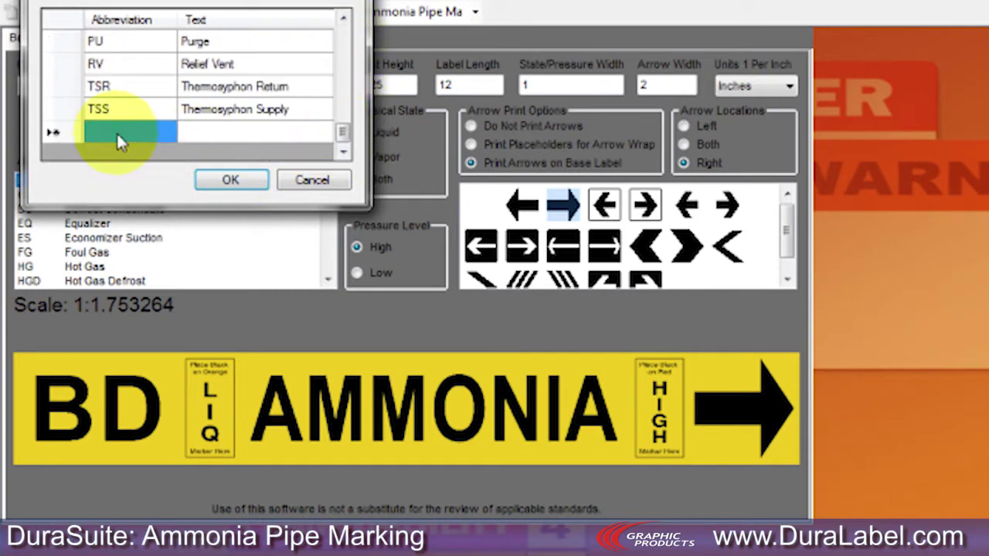
pyautogui.write('OS')
pyautogui.click(212, 131)
pyautogui.write('Oil Separator')
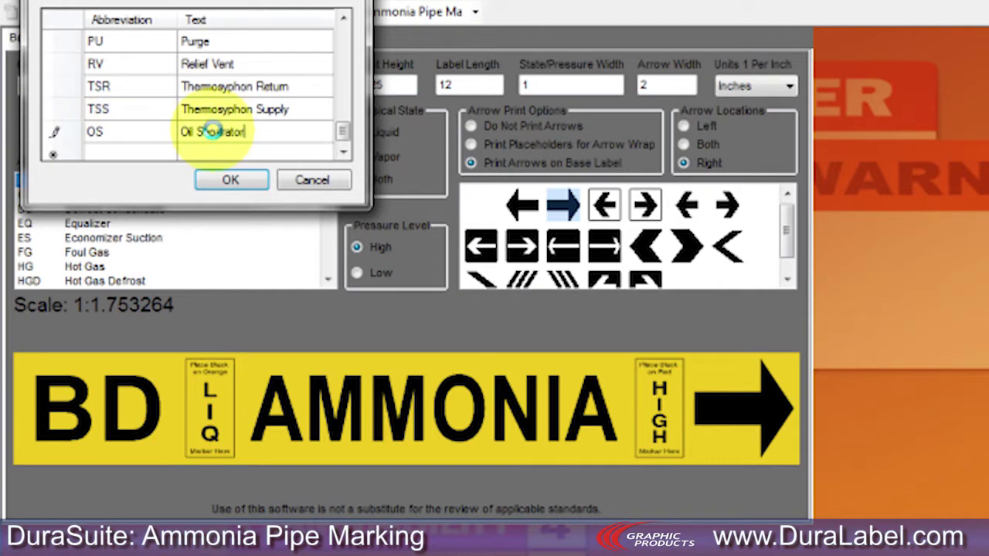
pyautogui.click(229, 180)
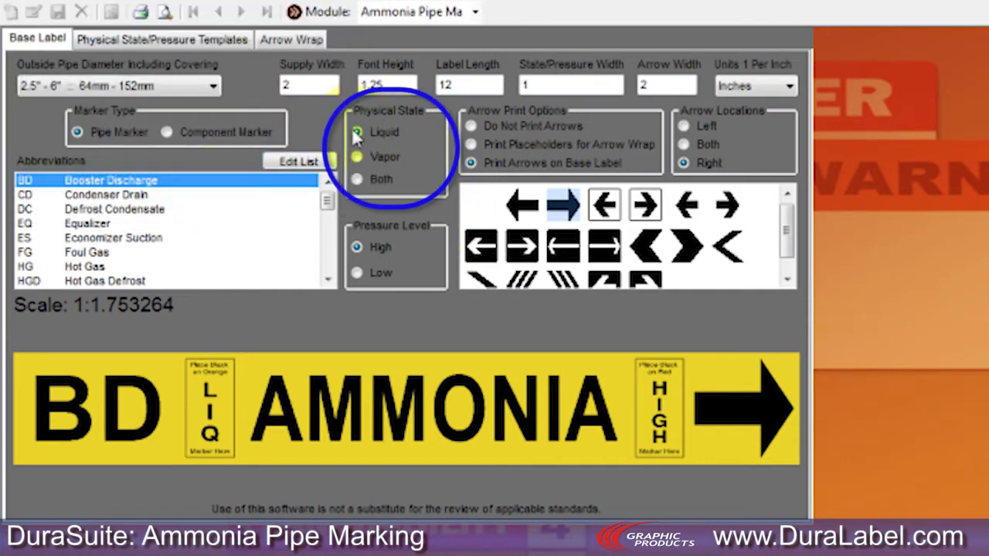
# Step: Set the physical state to Liquid so only LIQ shows, and choose Do Not Print Arrows
pyautogui.click(355, 156)
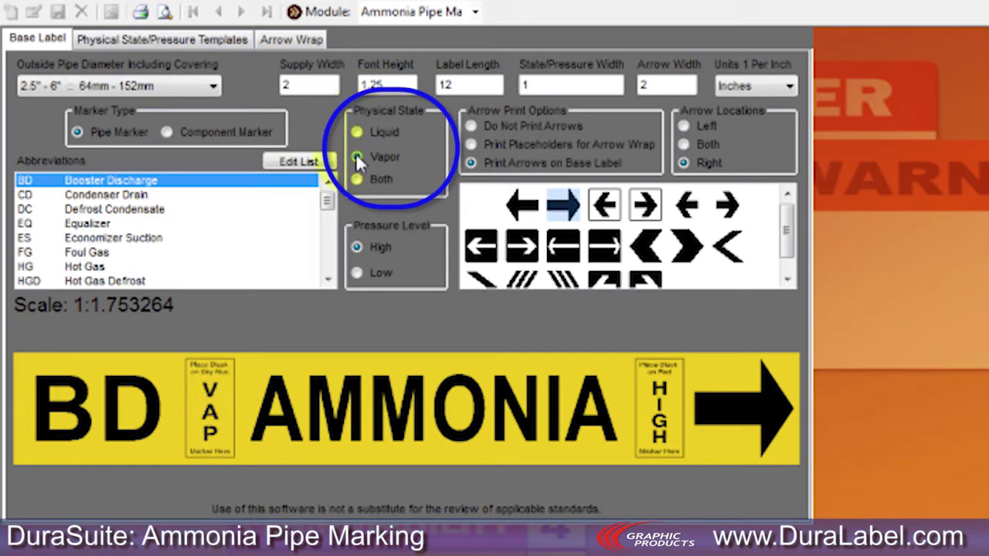
pyautogui.click(355, 178)
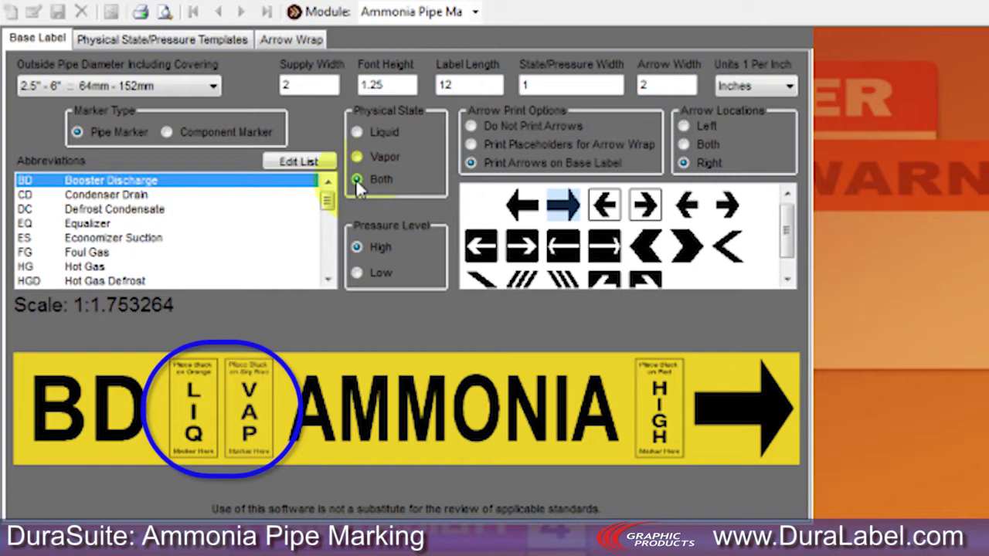
pyautogui.click(356, 132)
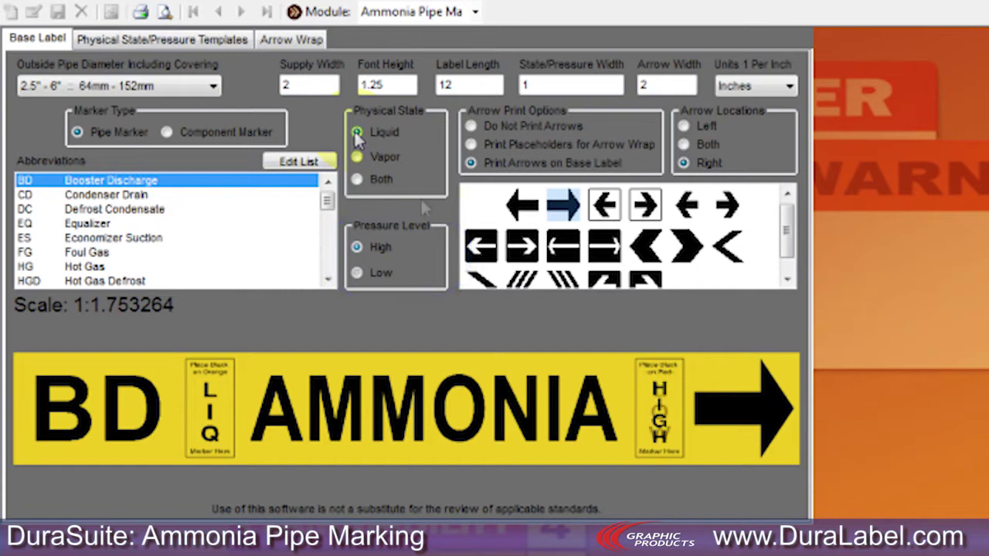
pyautogui.click(471, 128)
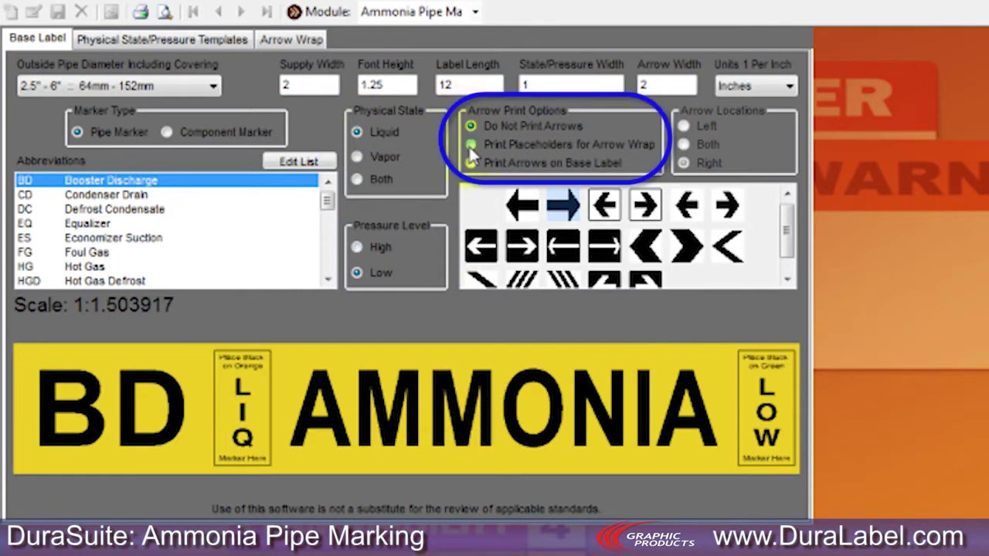
# Step: Print arrows on the base label, trying Left and Right before settling on Both ends
pyautogui.click(470, 145)
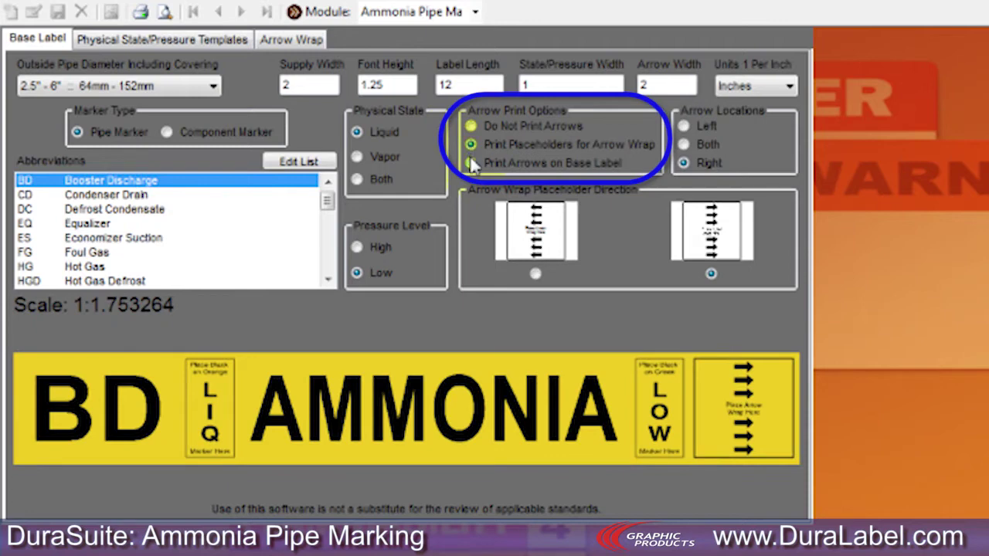
pyautogui.click(471, 163)
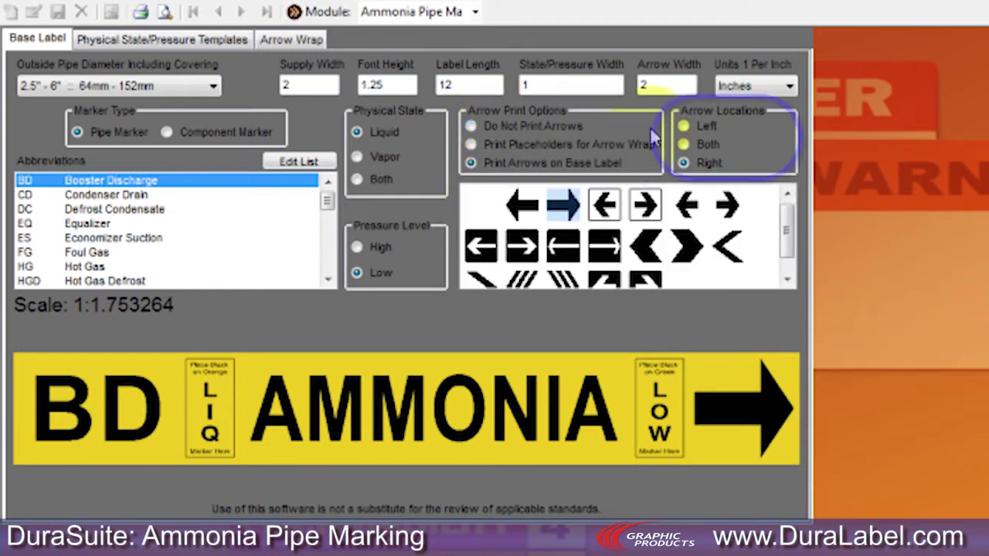
pyautogui.click(682, 128)
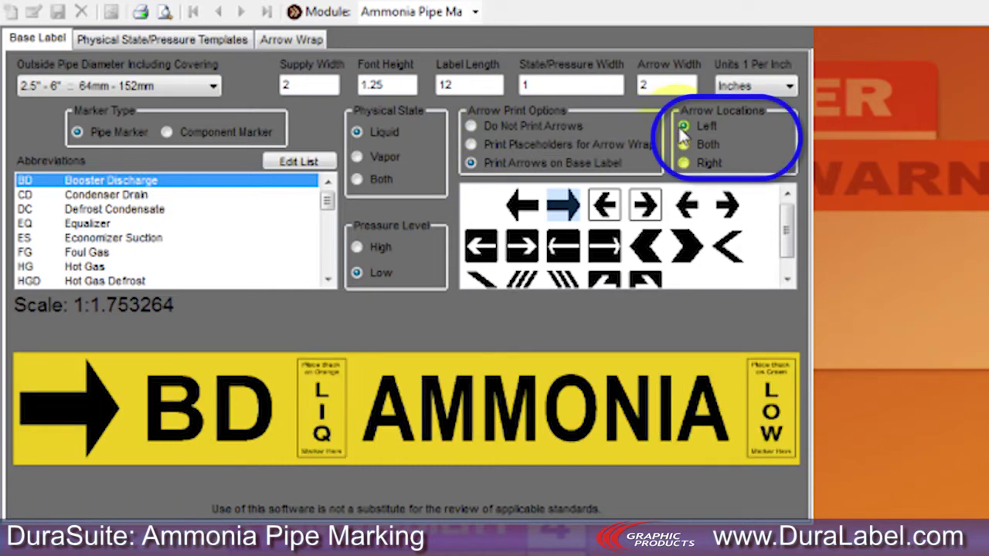
pyautogui.click(683, 143)
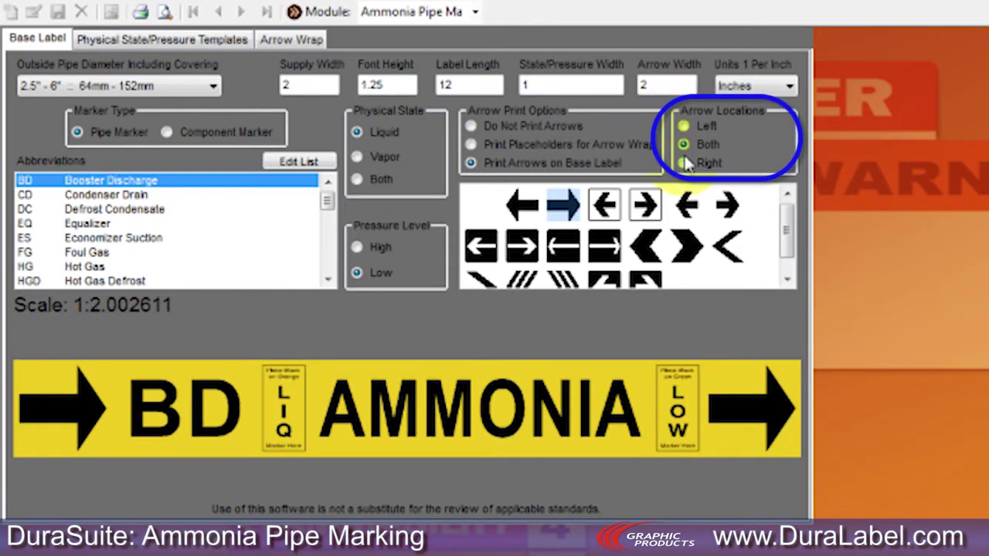
pyautogui.click(684, 163)
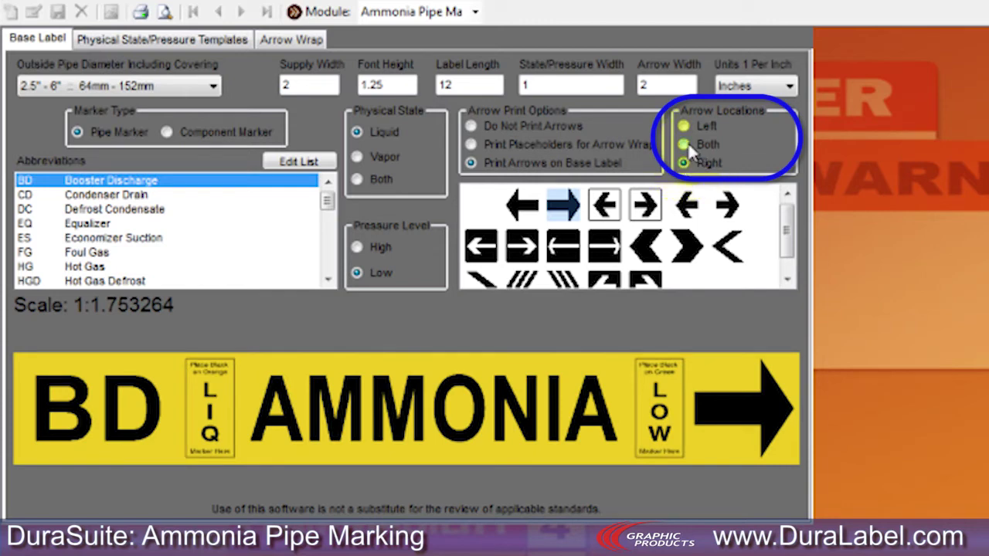
pyautogui.click(684, 145)
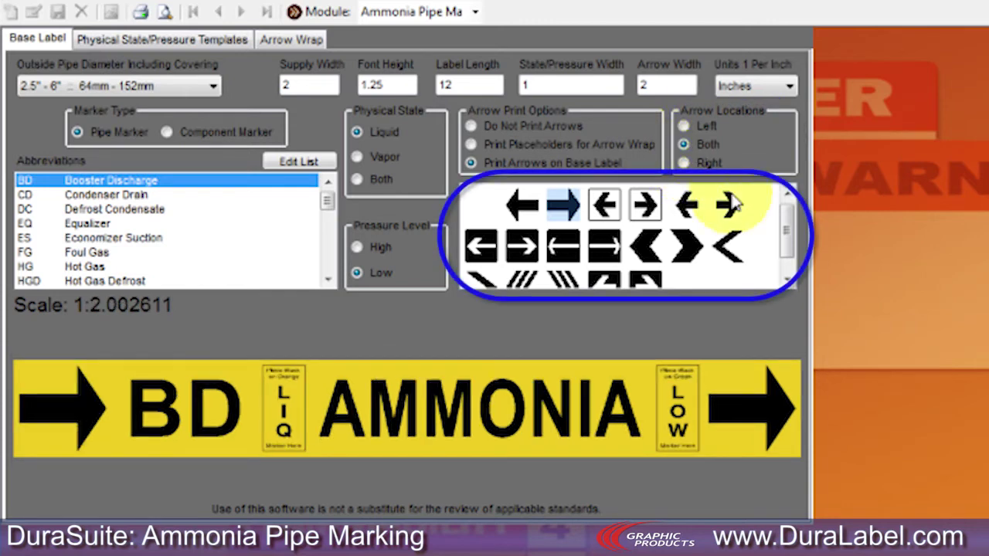
# Step: Choose the chevron symbol from the arrow list for both label ends
pyautogui.scroll(-1, 618, 263)
pyautogui.click(482, 266)
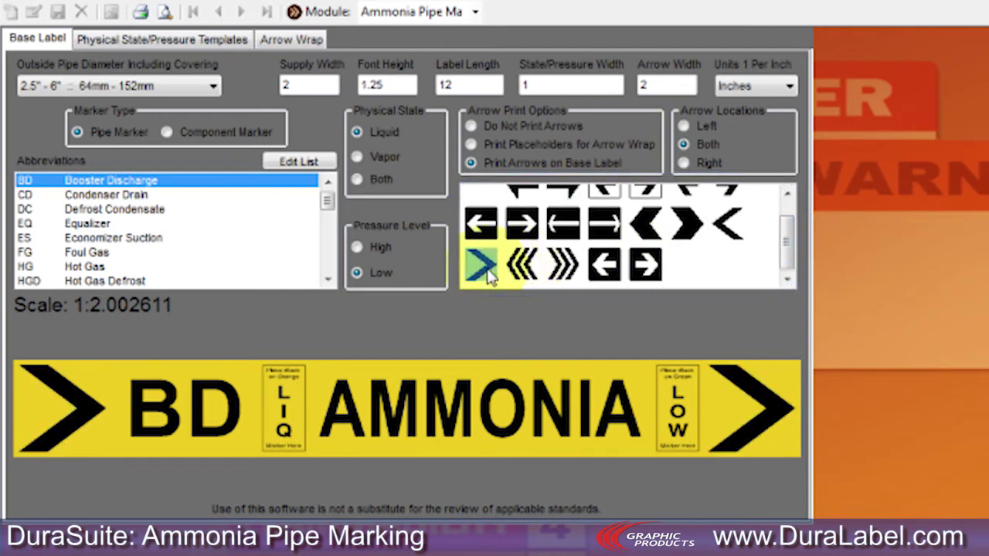
pyautogui.click(356, 247)
pyautogui.click(24, 3)
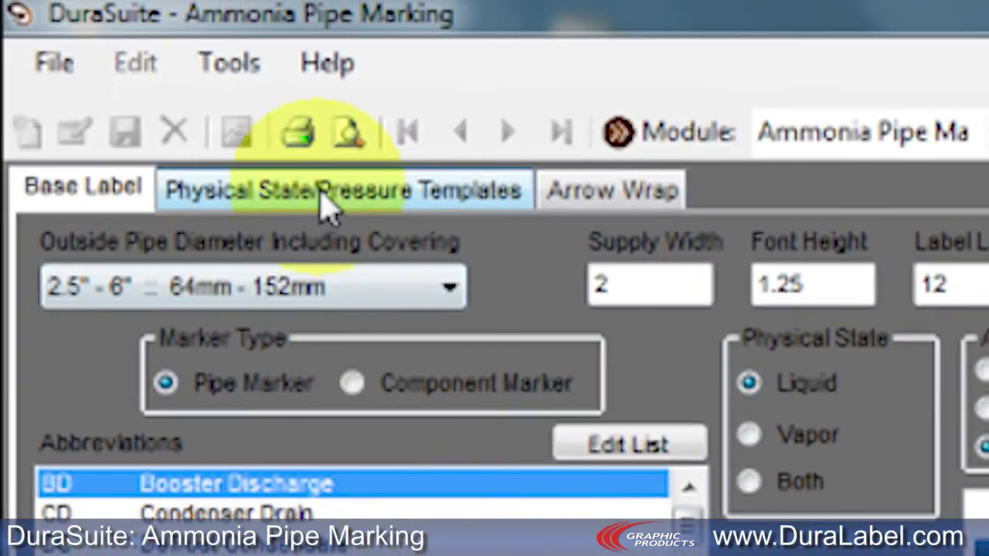
# Step: Show the Physical State/Pressure Templates and select the orange 1 x 2 inch liquid template
pyautogui.click(154, 41)
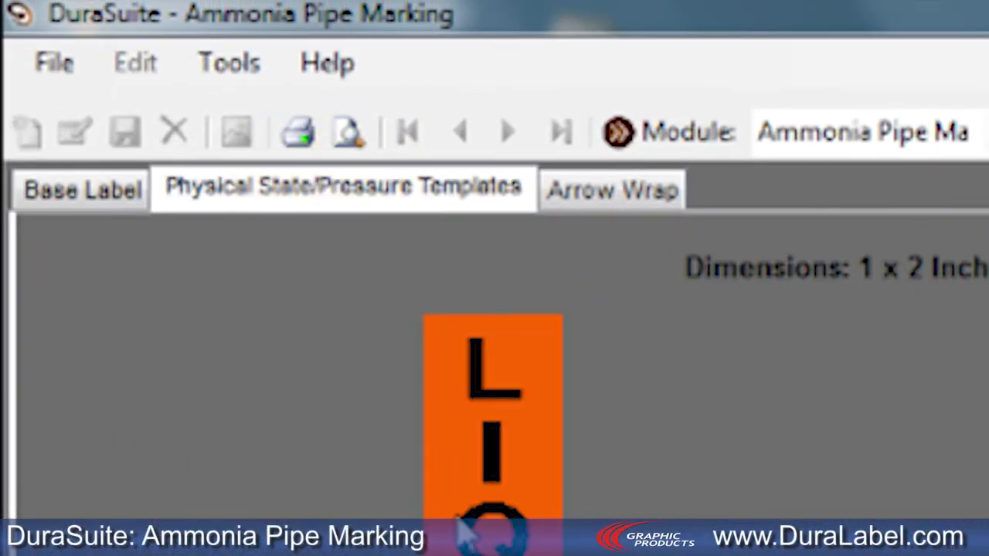
pyautogui.click(366, 443)
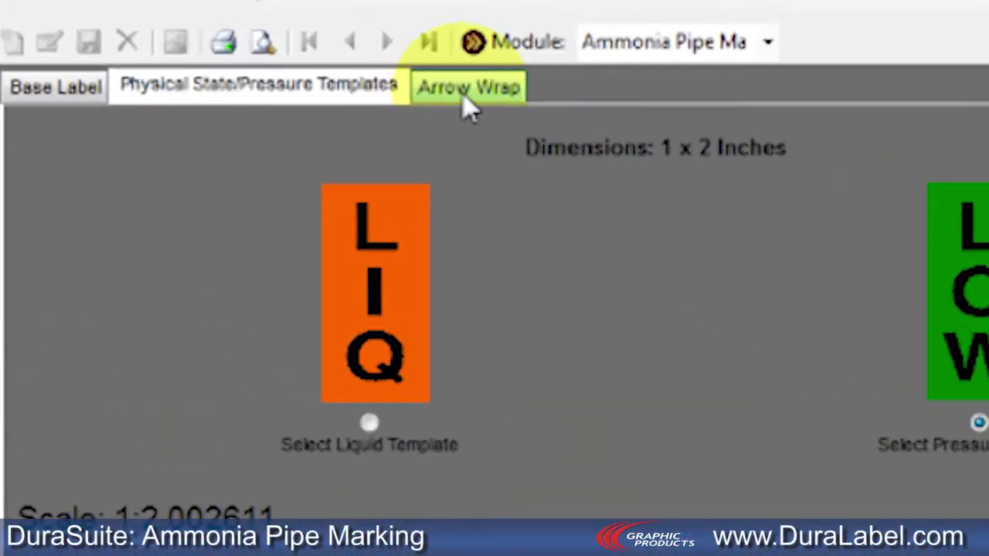
# Step: Size the arrow wrap for a 6" pipe and switch the base label to Print Placeholders for Arrow Wrap
pyautogui.click(289, 37)
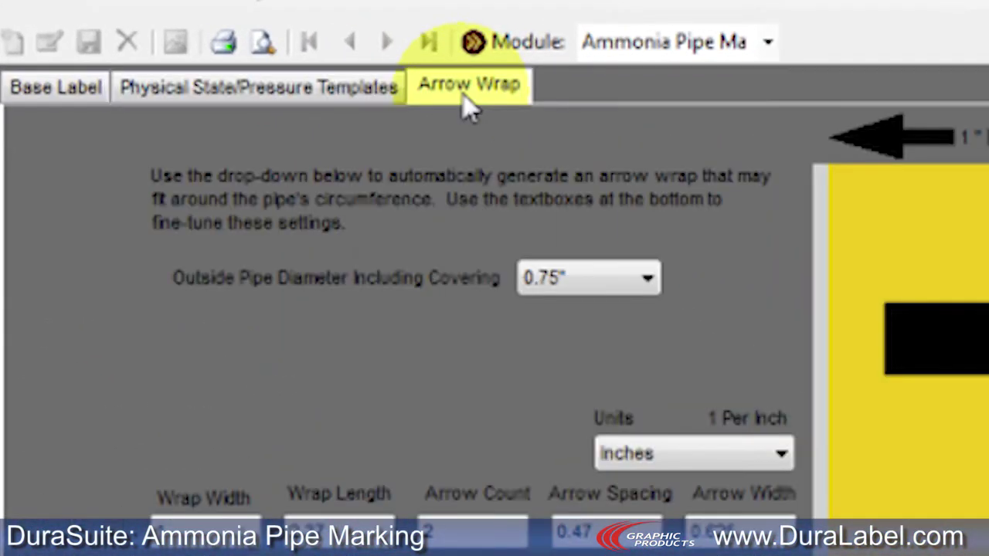
pyautogui.click(649, 280)
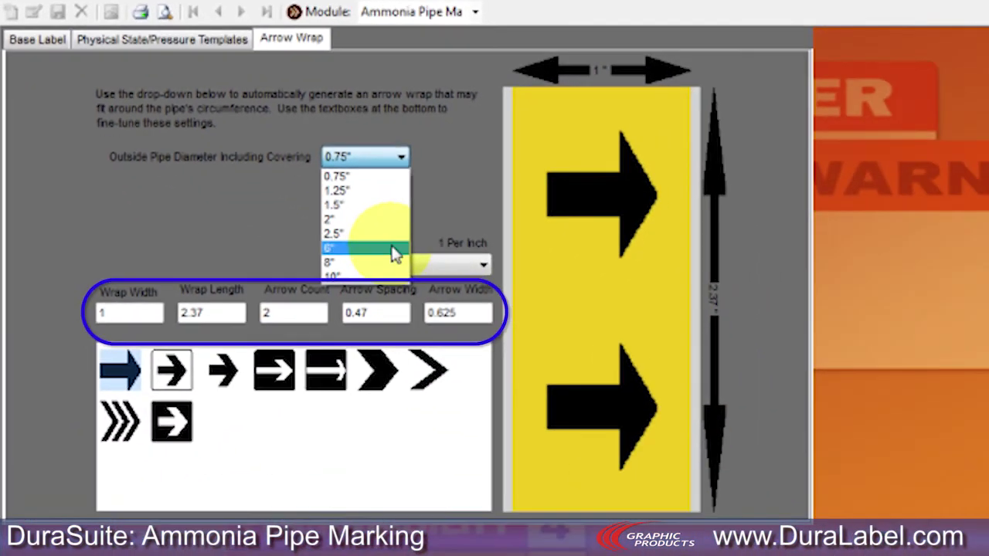
pyautogui.click(634, 427)
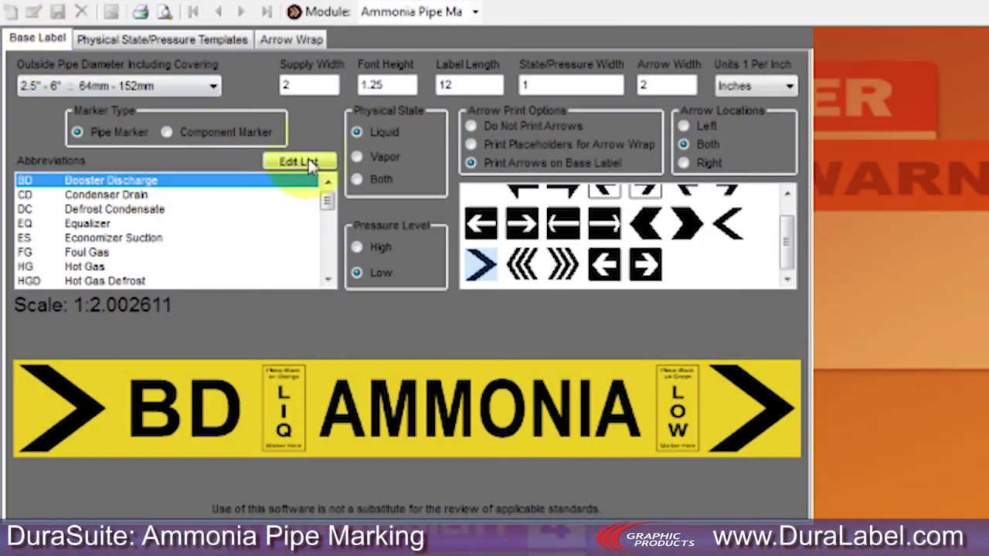
pyautogui.click(470, 145)
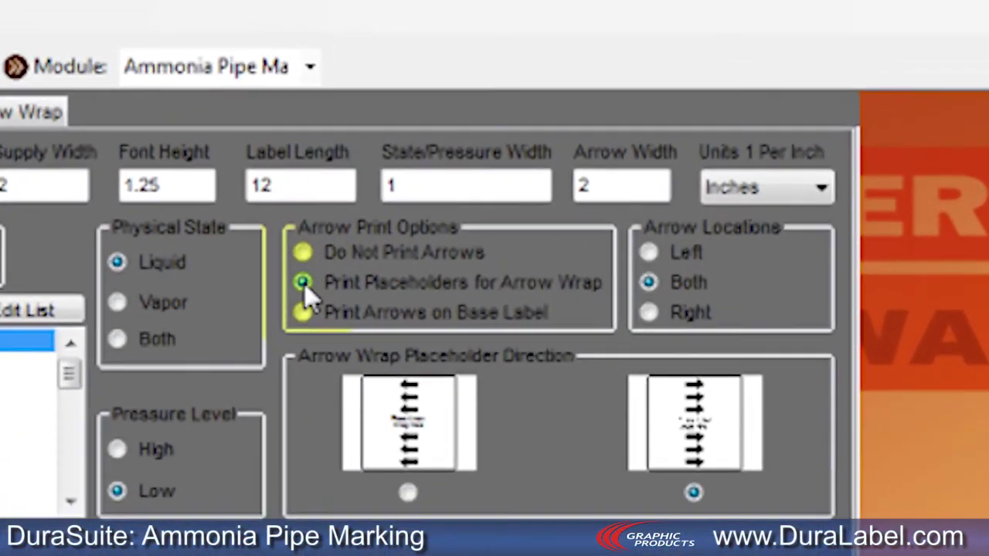